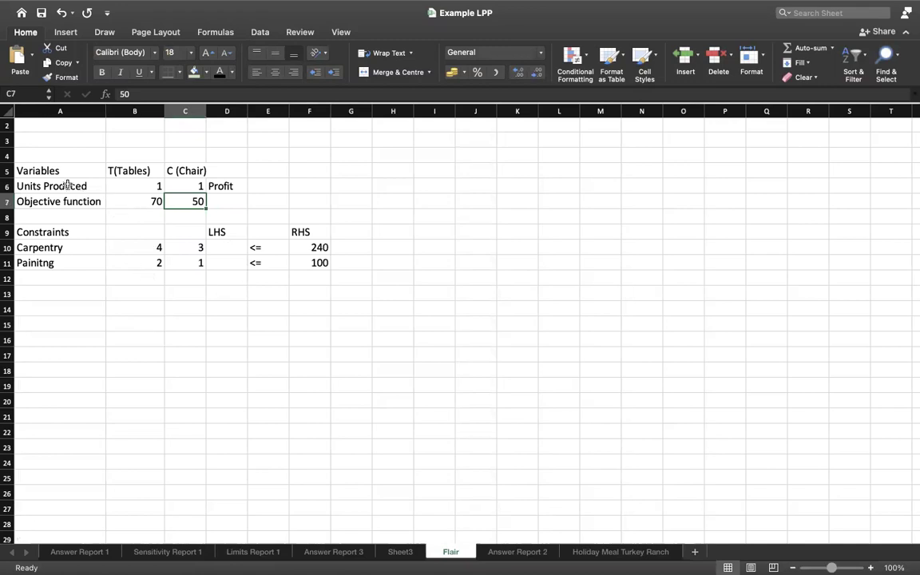
# Examine the linear programming layout: the variables, units produced, objective function coefficients and carpentry constraint
pyautogui.click(65, 172)
pyautogui.press('Right')
pyautogui.press('Right')
pyautogui.press('Down')
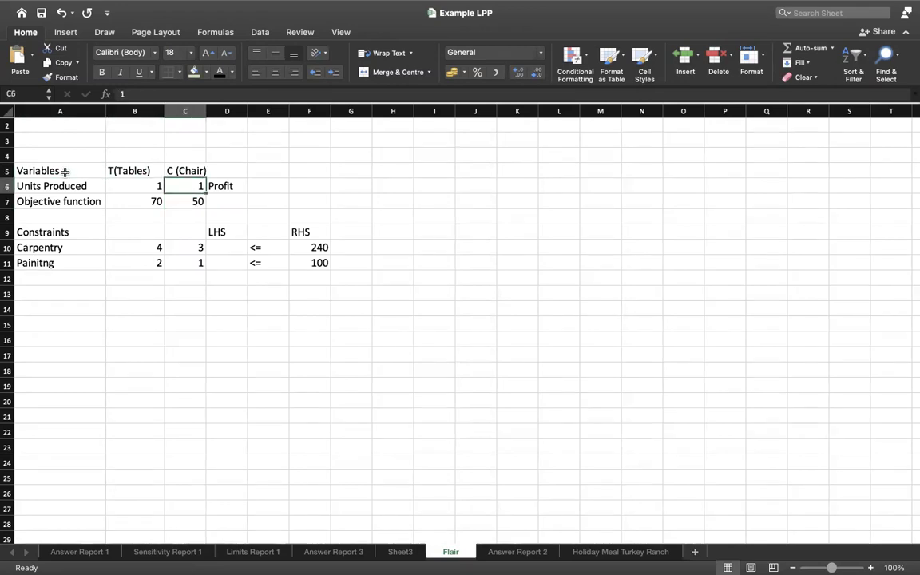
pyautogui.press('Left')
pyautogui.press('Left')
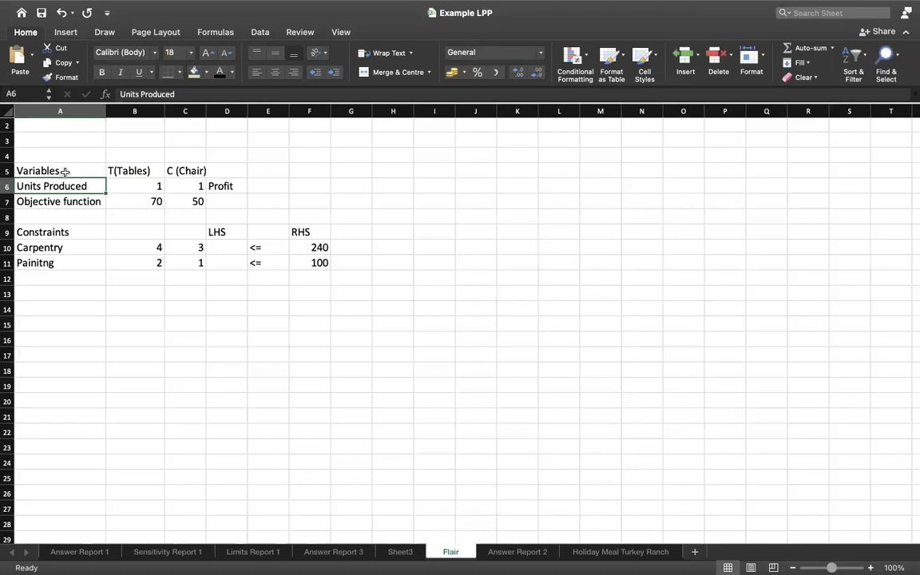
pyautogui.press('Right')
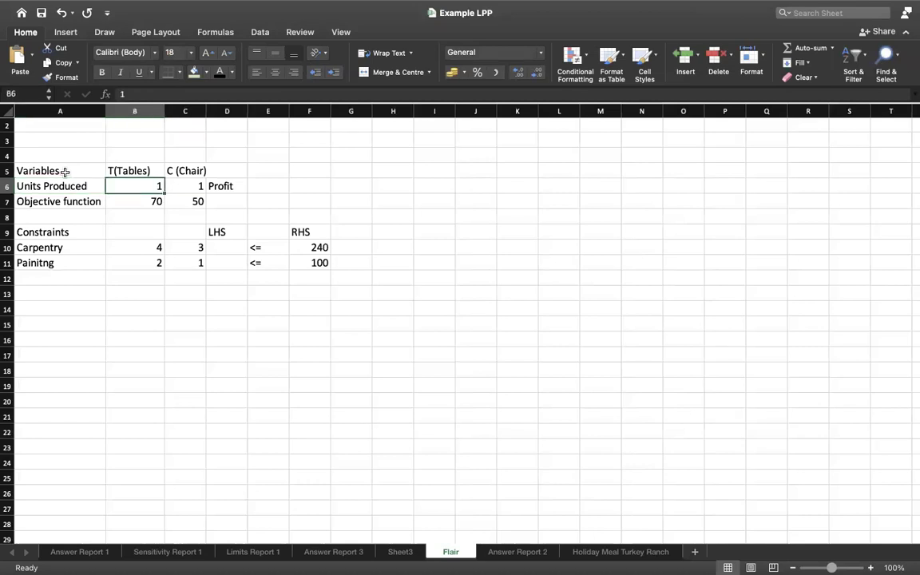
pyautogui.press('Right')
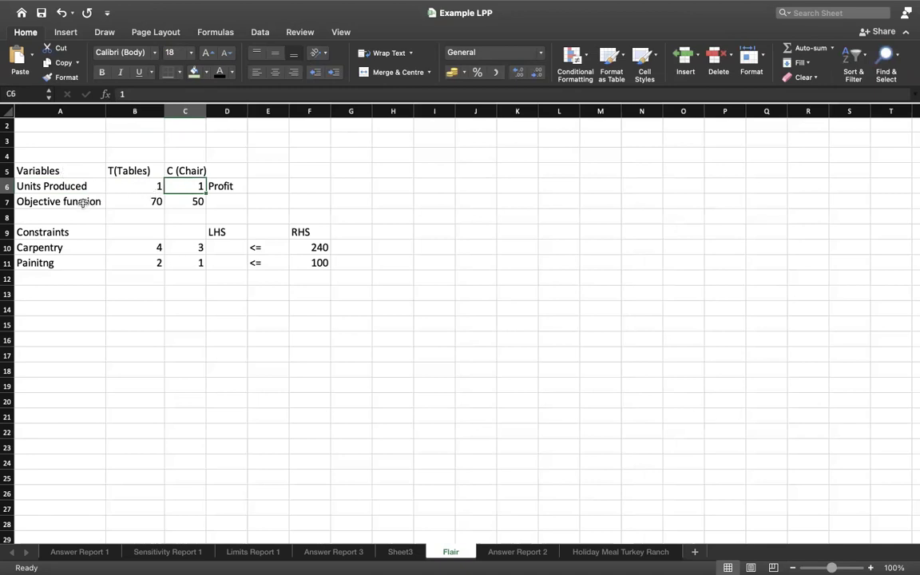
pyautogui.click(83, 202)
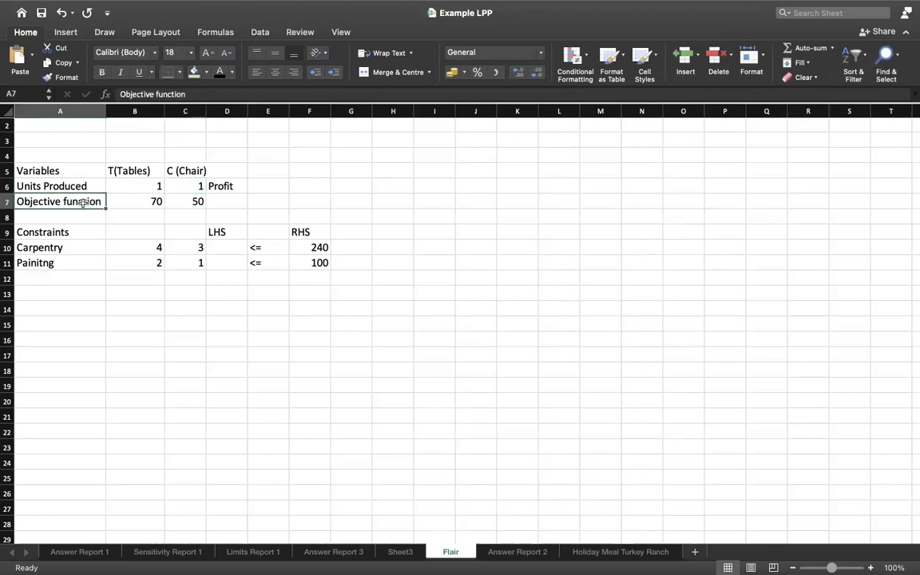
pyautogui.click(151, 202)
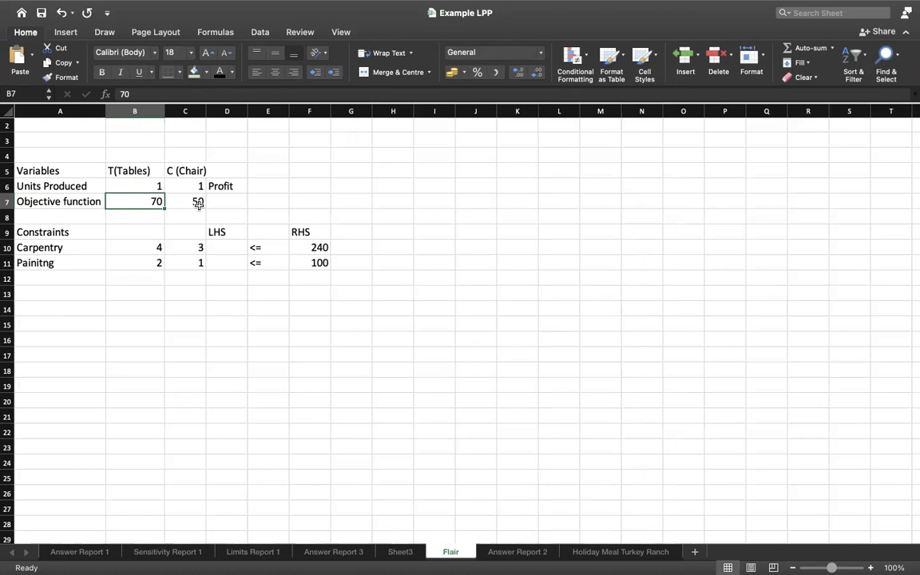
pyautogui.click(71, 248)
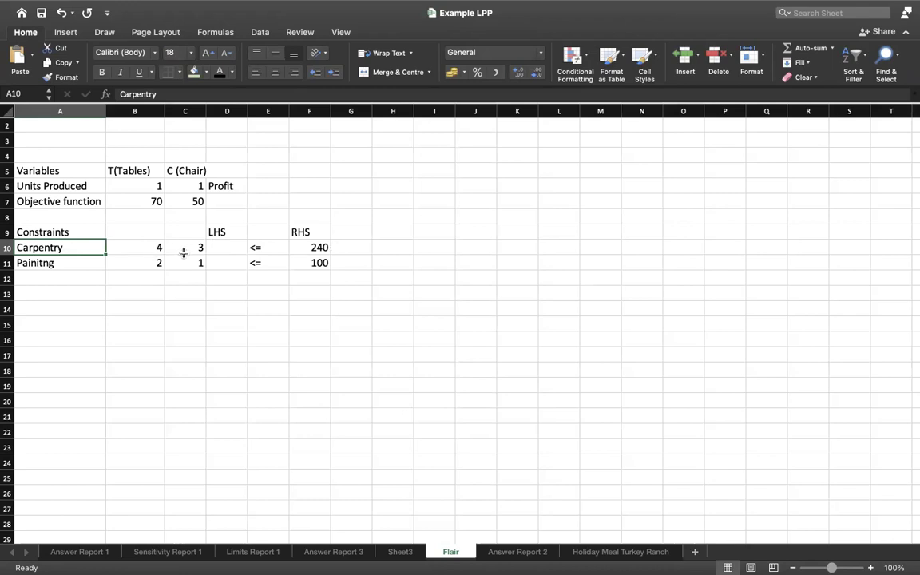
# Correct the spelling of the second constraint's label in cell A11 to Painting
pyautogui.click(68, 265)
pyautogui.write('Pai')
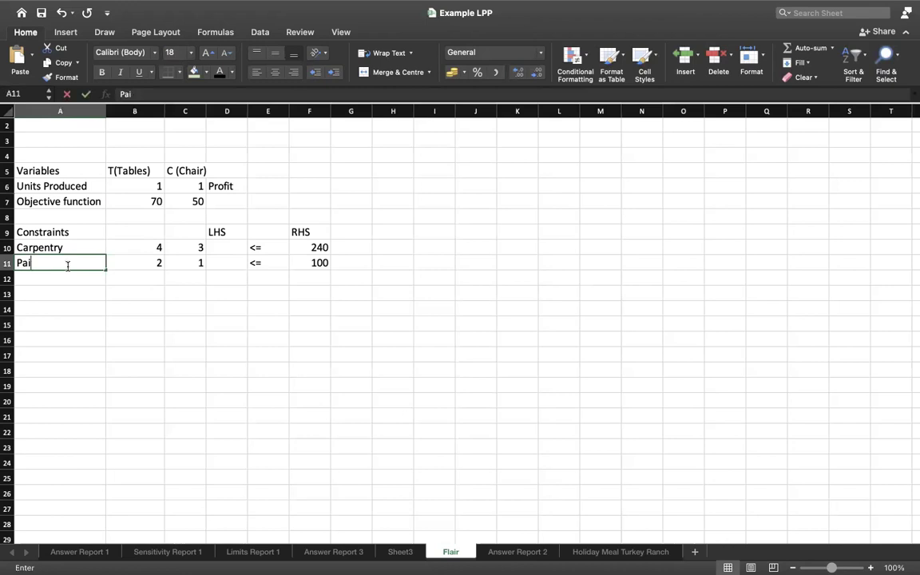
pyautogui.write('nting')
pyautogui.click(150, 334)
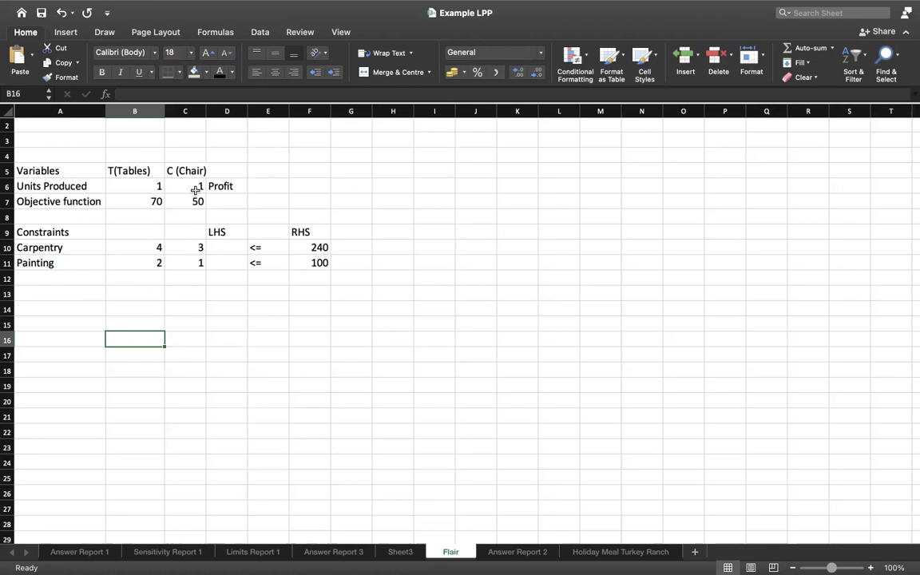
# Calculate the profit in cell D7 with =SUMPRODUCT(B6:C6,B7:C7), multiplying units produced by the objective function coefficients
pyautogui.click(137, 180)
pyautogui.click(179, 186)
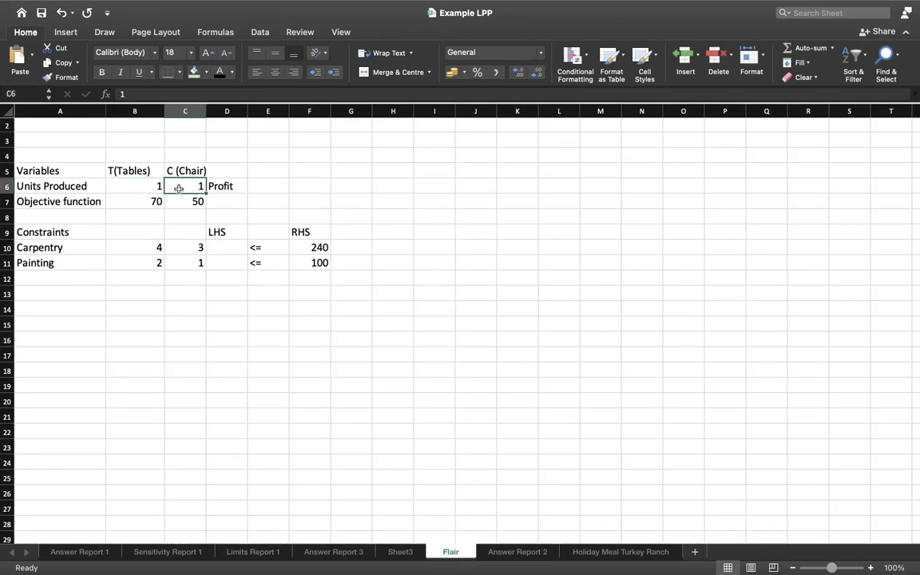
pyautogui.click(140, 180)
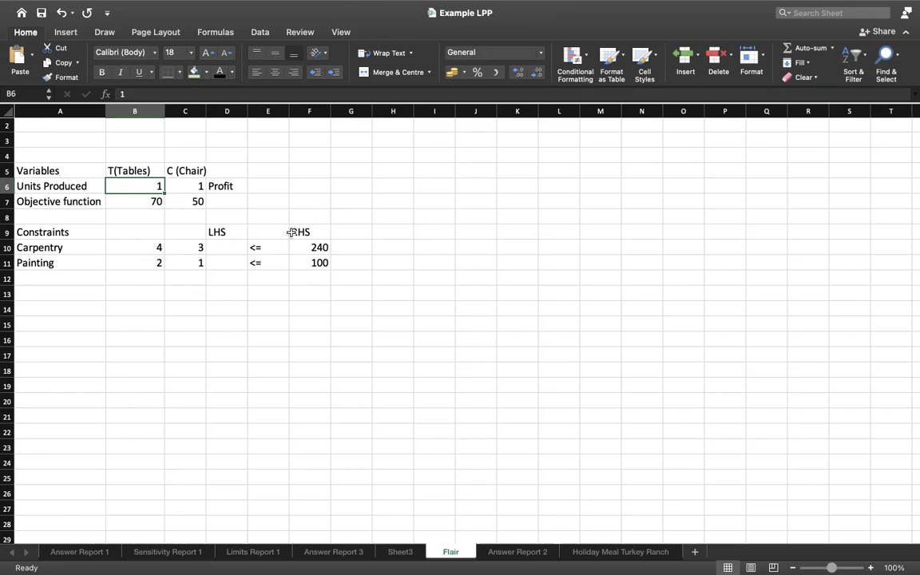
pyautogui.click(221, 198)
pyautogui.write('=sum')
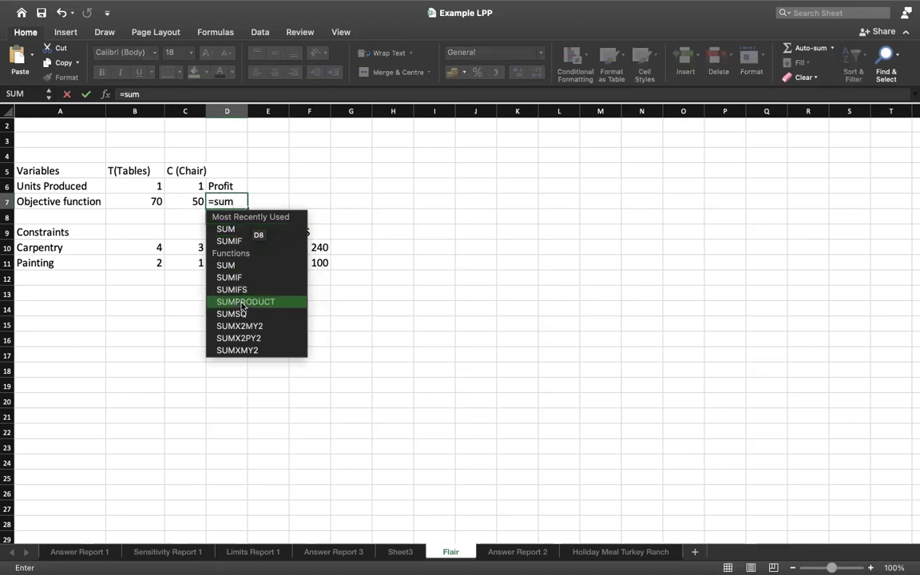
pyautogui.doubleClick(244, 302)
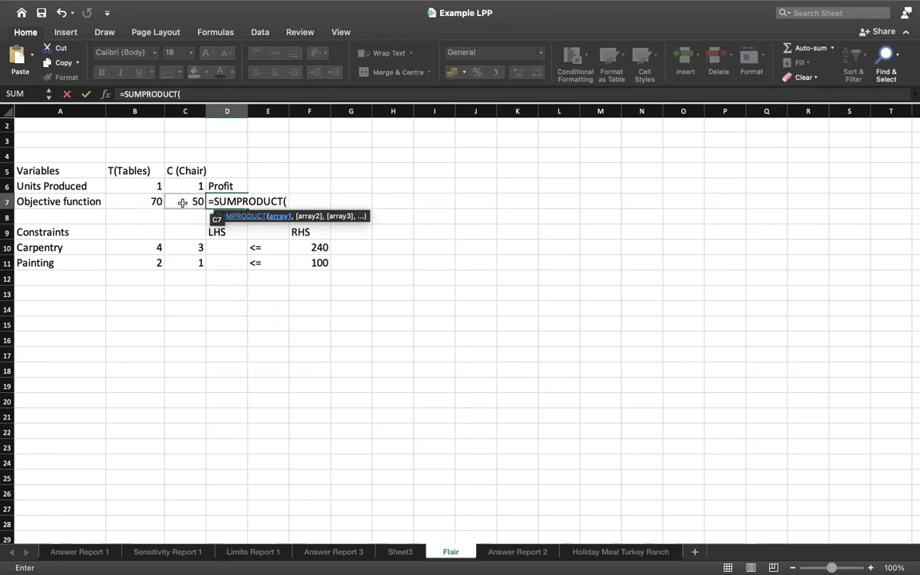
pyautogui.moveTo(154, 186); pyautogui.dragTo(179, 186)
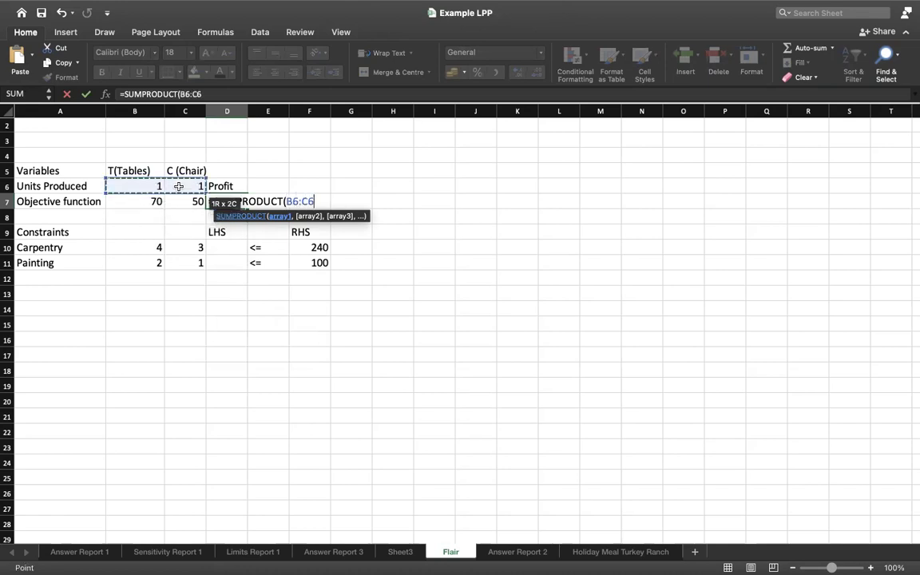
pyautogui.write(',')
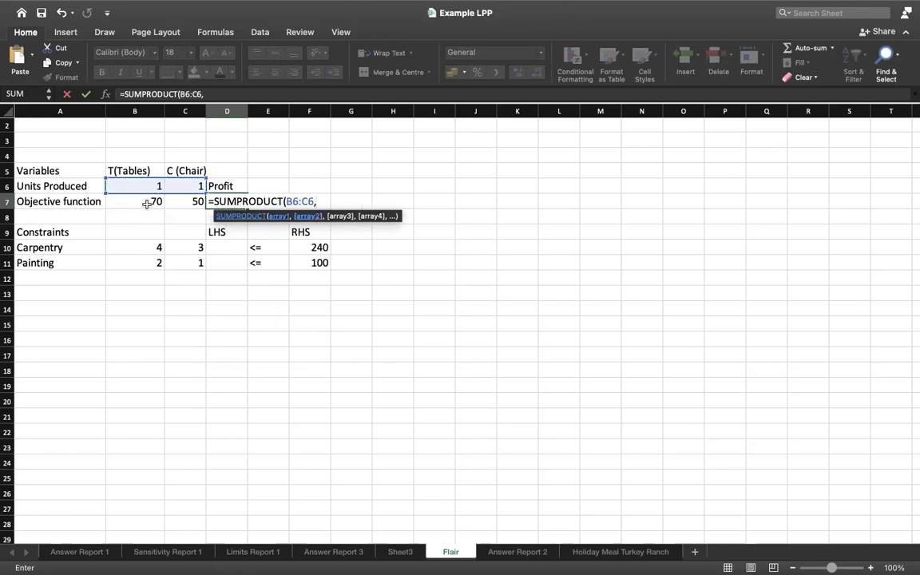
pyautogui.moveTo(147, 204); pyautogui.dragTo(180, 204)
pyautogui.write(')')
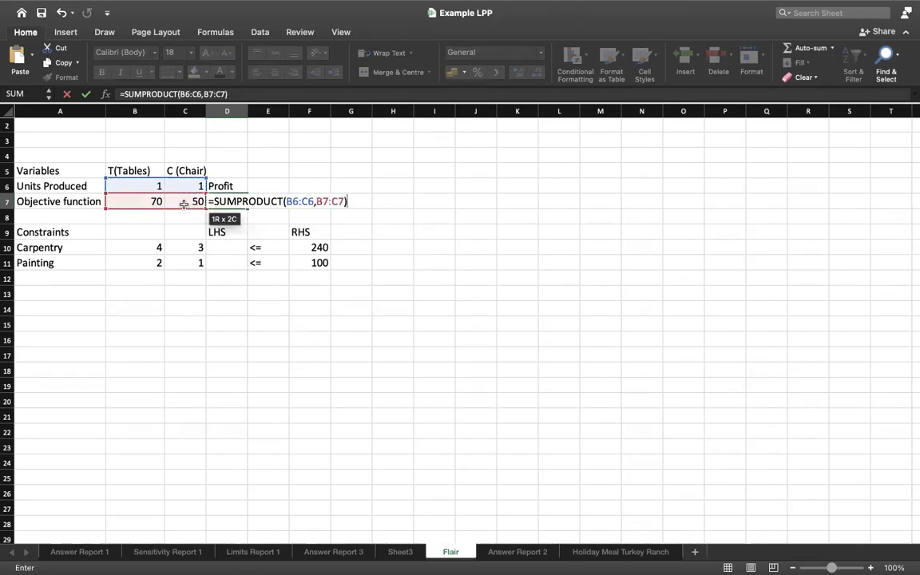
pyautogui.press('Return')
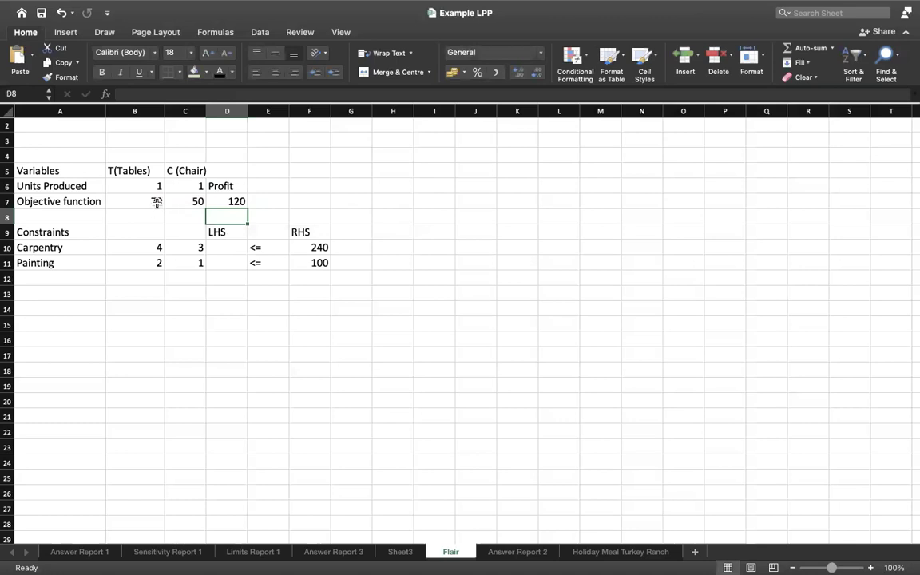
# Clear the LHS heading from cell D9
pyautogui.click(233, 233)
pyautogui.press('super+z')
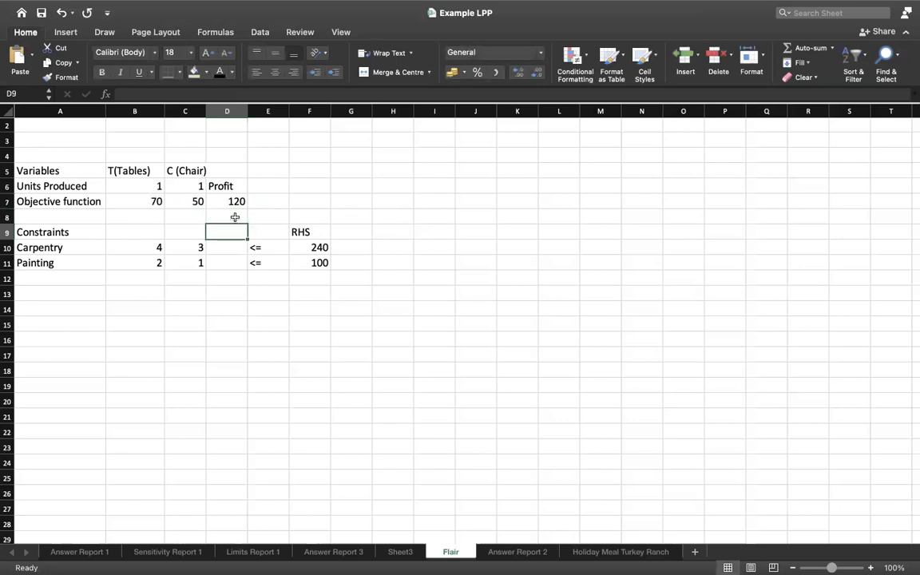
pyautogui.click(236, 203)
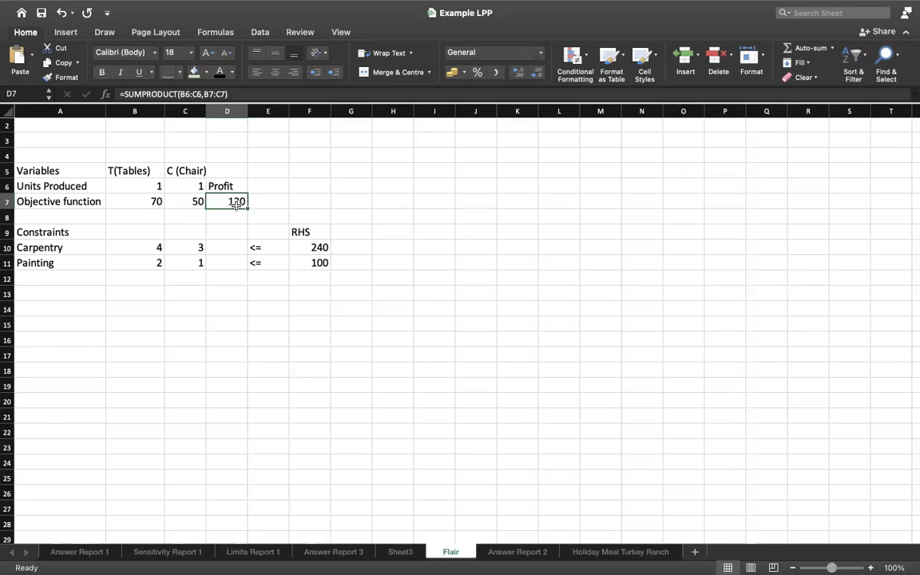
pyautogui.click(197, 94)
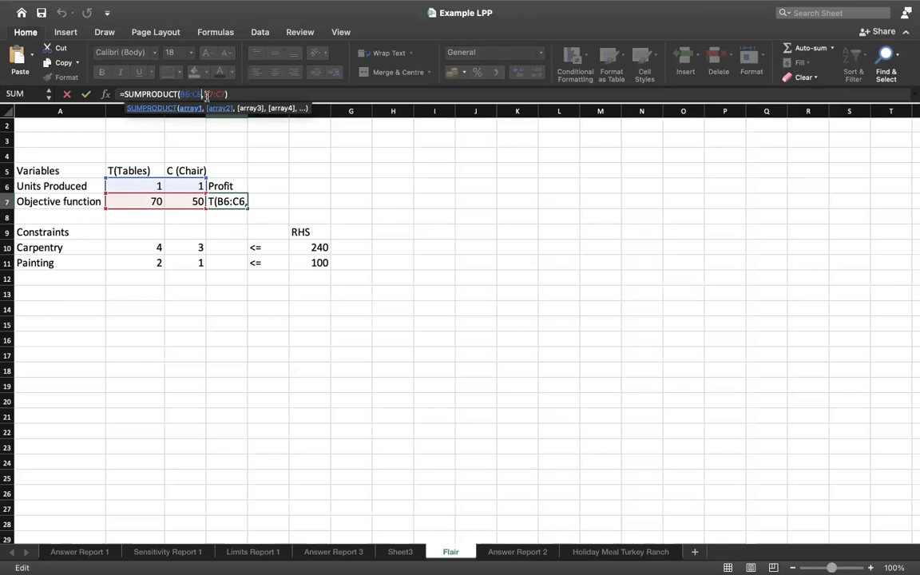
pyautogui.keyDown('shift'); pyautogui.click(259, 158); pyautogui.keyUp('shift')
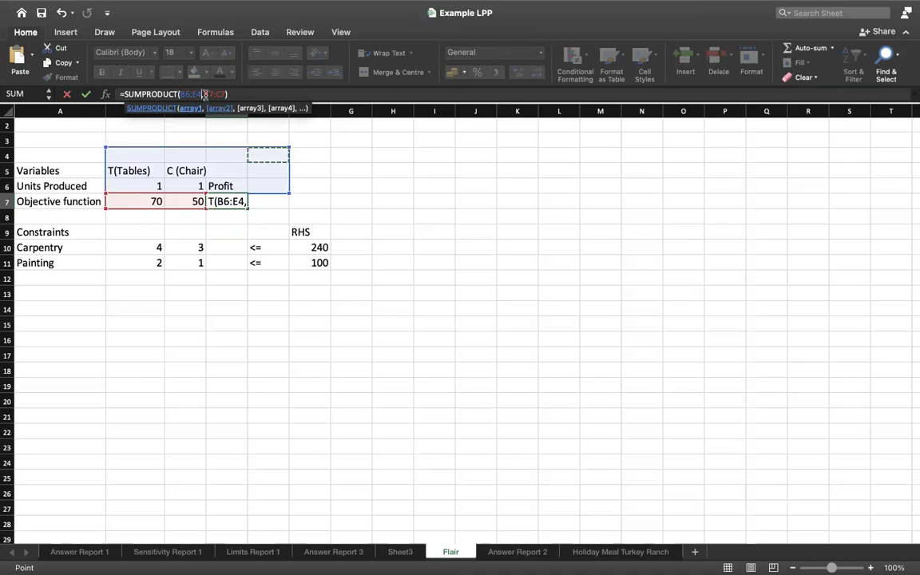
pyautogui.hotkey('shift', 'Down')
pyautogui.hotkey('shift', 'Down')
pyautogui.hotkey('shift', 'Down')
pyautogui.hotkey('shift', 'Down')
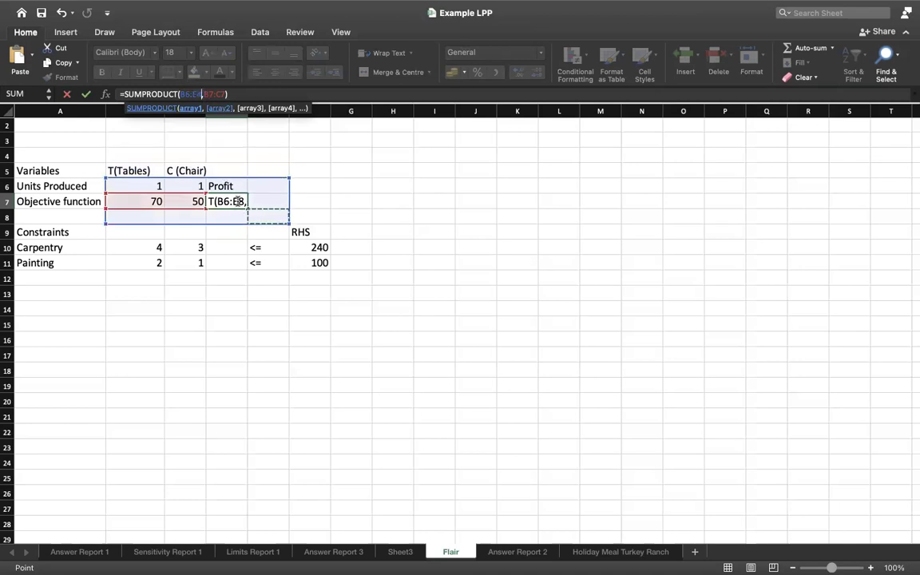
pyautogui.click(238, 201)
pyautogui.click(199, 93)
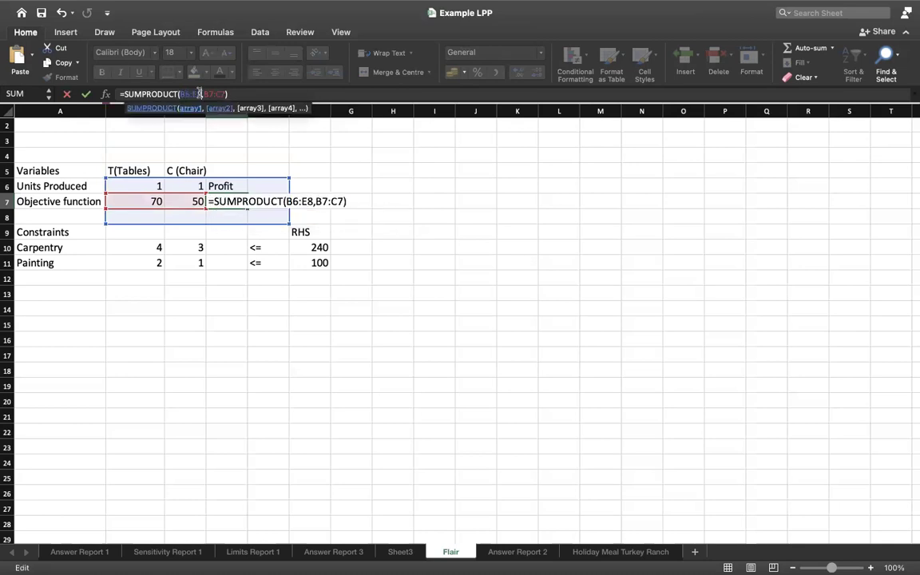
pyautogui.press('F4')
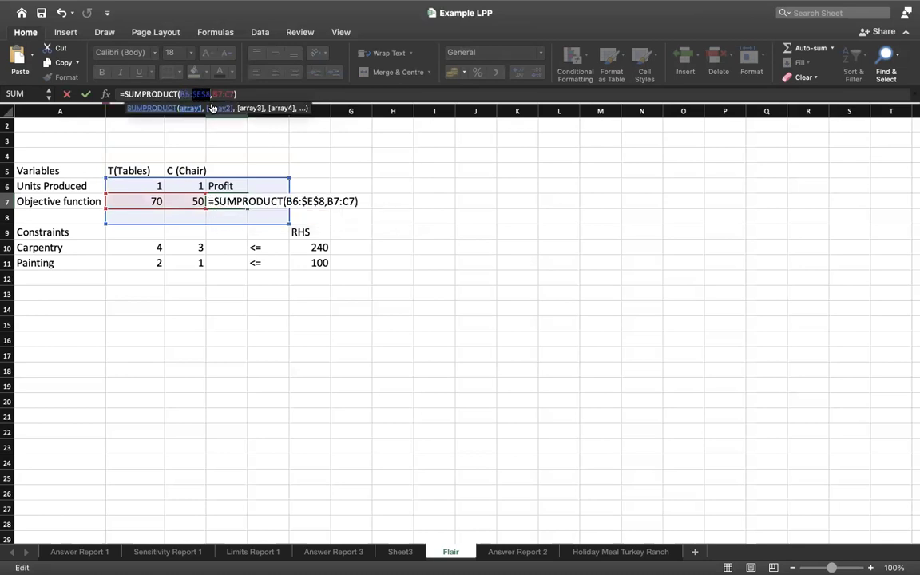
pyautogui.keyDown('shift'); pyautogui.click(294, 291); pyautogui.keyUp('shift')
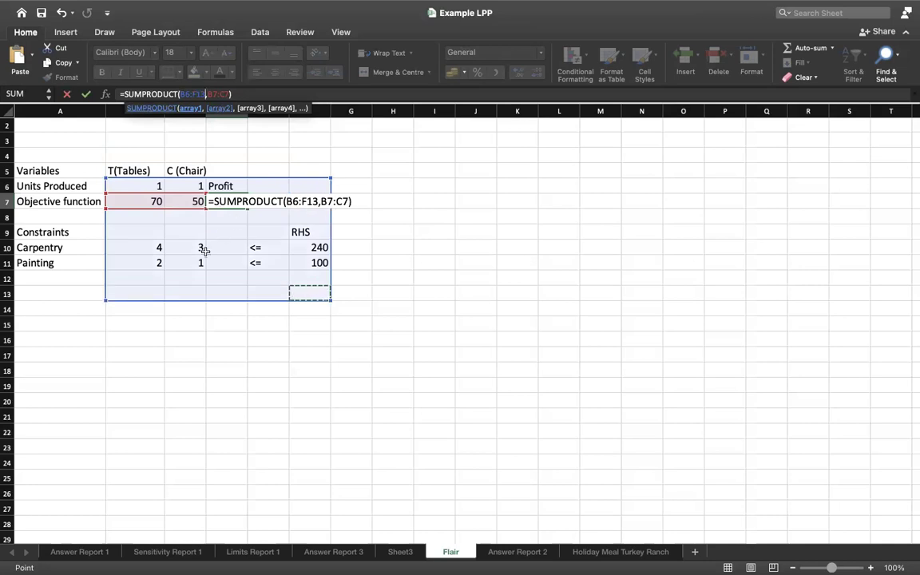
pyautogui.keyDown('shift'); pyautogui.click(244, 336); pyautogui.keyUp('shift')
pyautogui.keyDown('shift'); pyautogui.click(332, 144); pyautogui.keyUp('shift')
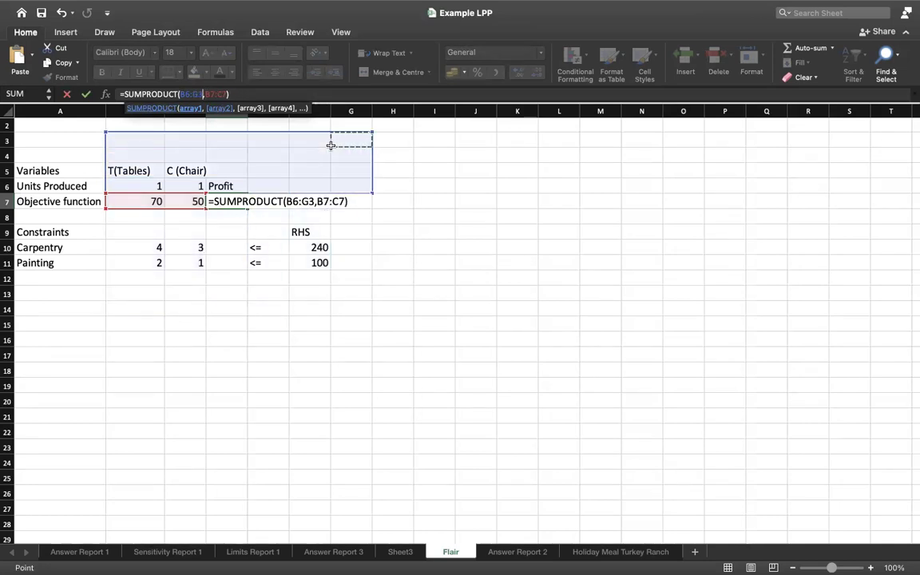
pyautogui.press('Escape')
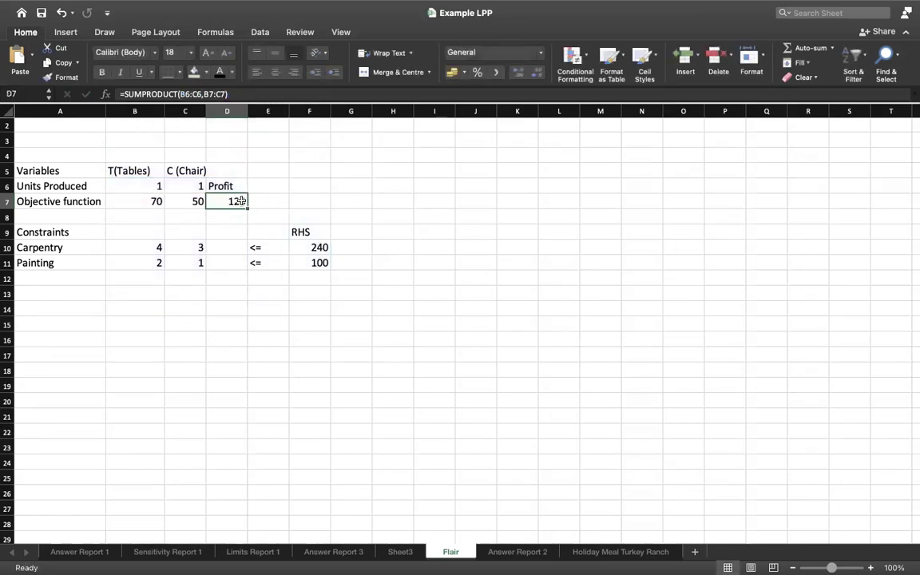
pyautogui.click(180, 94)
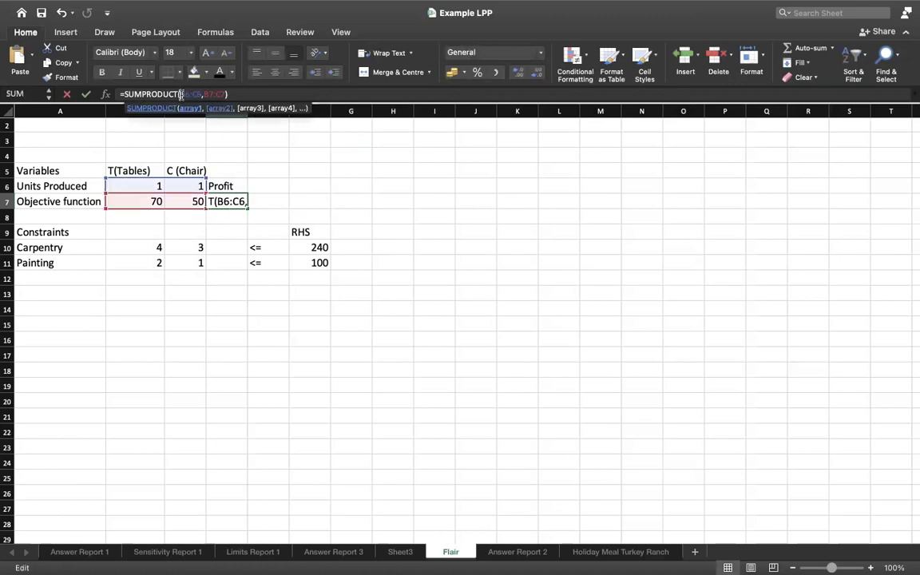
pyautogui.moveTo(181, 94); pyautogui.dragTo(197, 95)
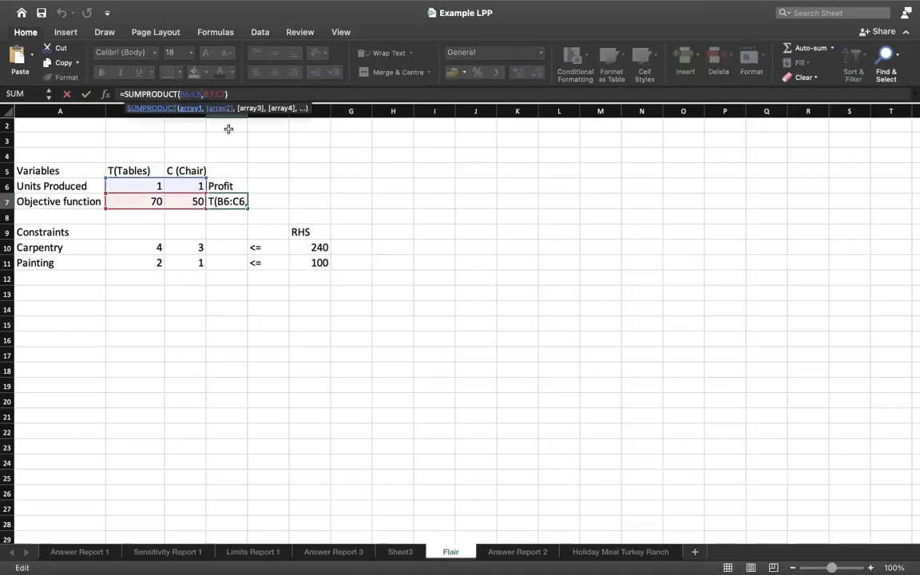
pyautogui.click(252, 173)
pyautogui.click(230, 200)
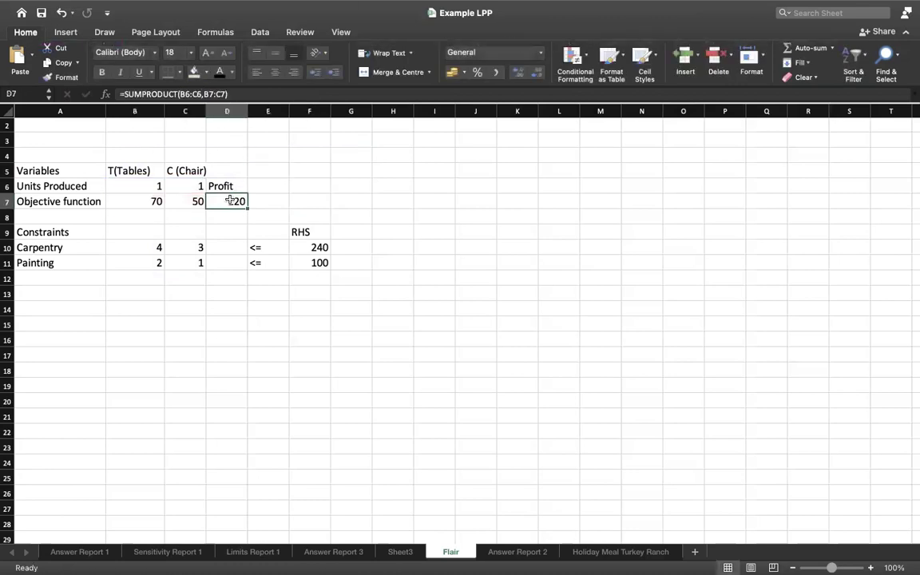
# Make the units produced range absolute in the D7 profit formula, giving =SUMPRODUCT($B$6:$C$6,B7:C7)
pyautogui.click(181, 93)
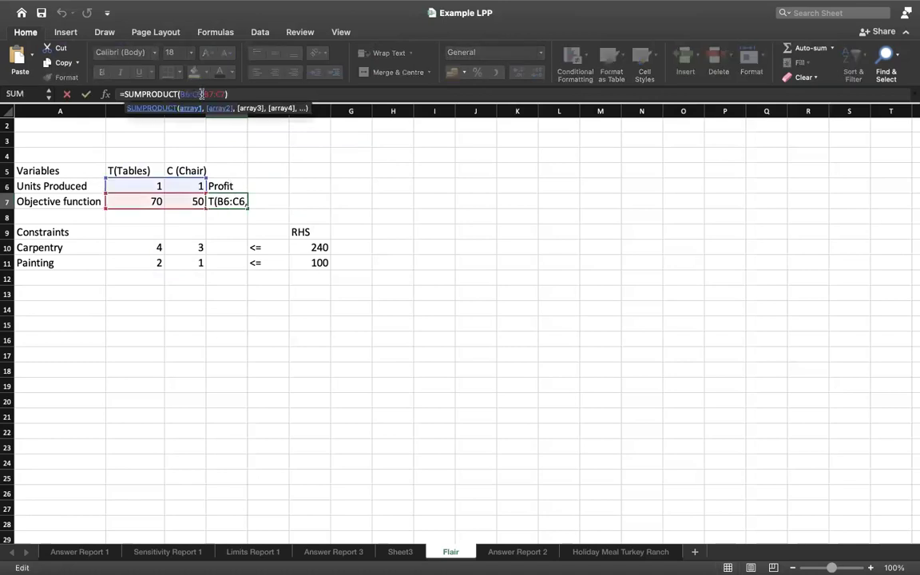
pyautogui.click(202, 94)
pyautogui.press('F4')
pyautogui.press('Return')
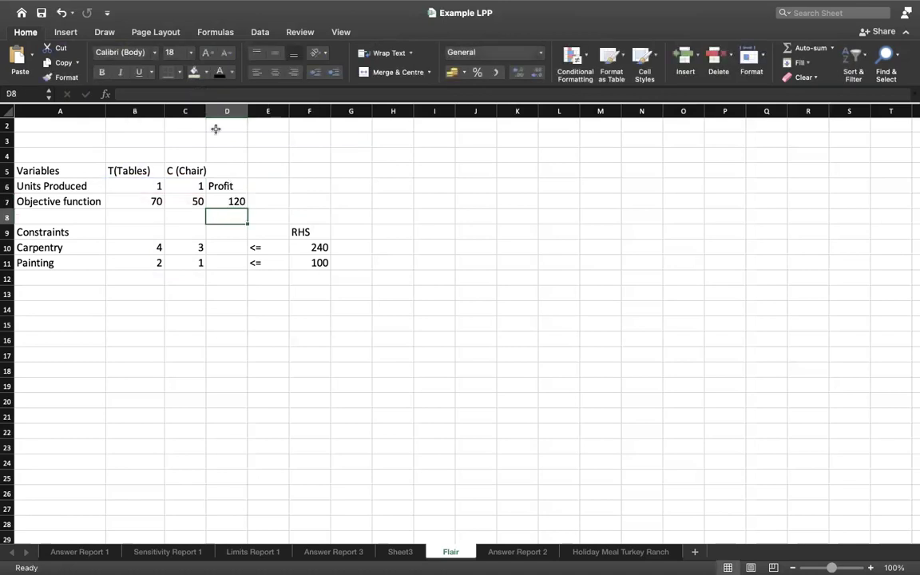
pyautogui.click(226, 205)
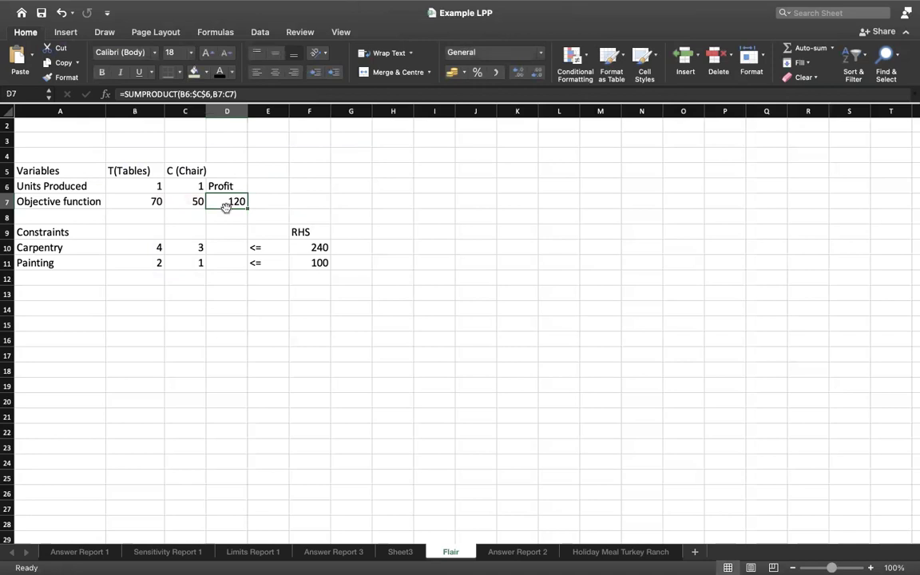
pyautogui.click(187, 94)
pyautogui.moveTo(180, 94); pyautogui.dragTo(203, 93)
pyautogui.press('F4')
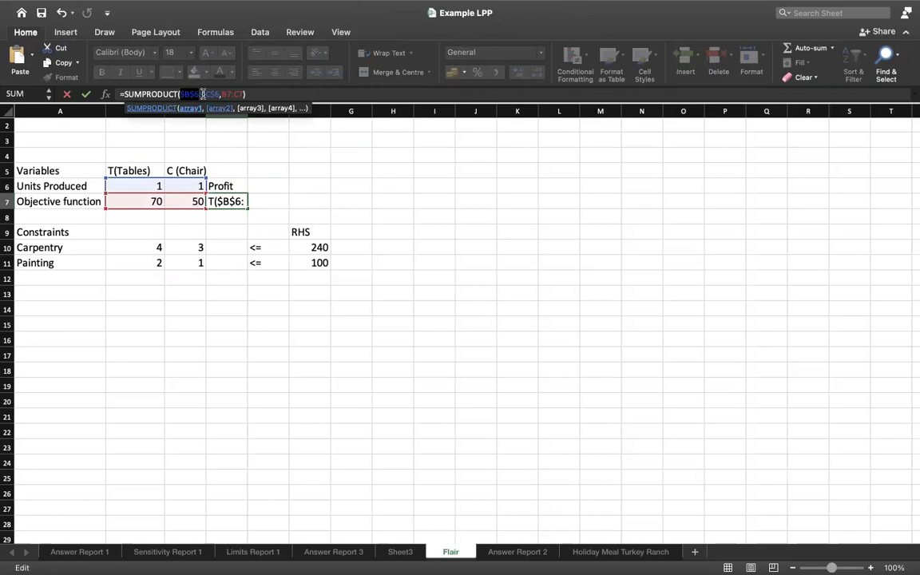
pyautogui.press('Return')
pyautogui.click(221, 200)
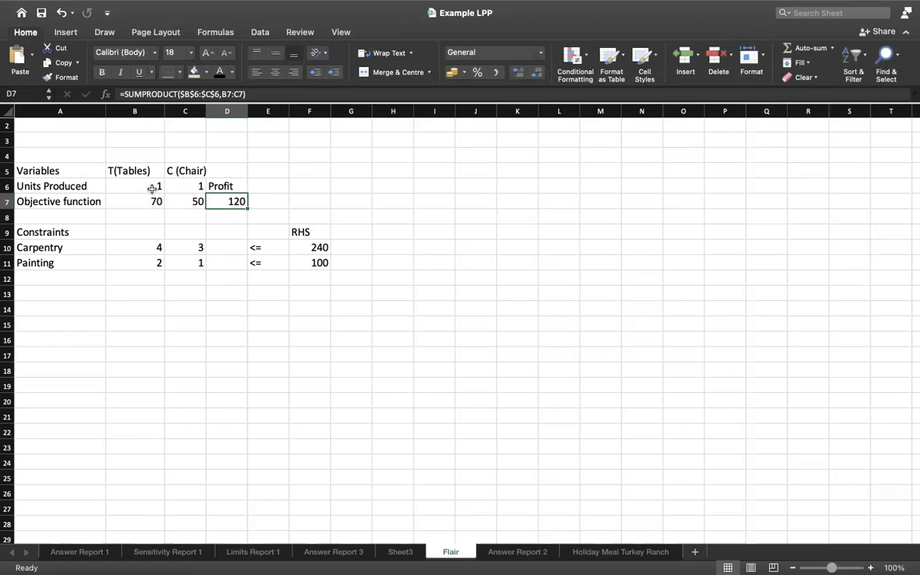
# Copy the D7 profit formula down to D11 for the carpentry and painting constraints, and clear the copies in D8 and D9
pyautogui.moveTo(242, 215); pyautogui.dragTo(240, 263)
pyautogui.click(219, 214)
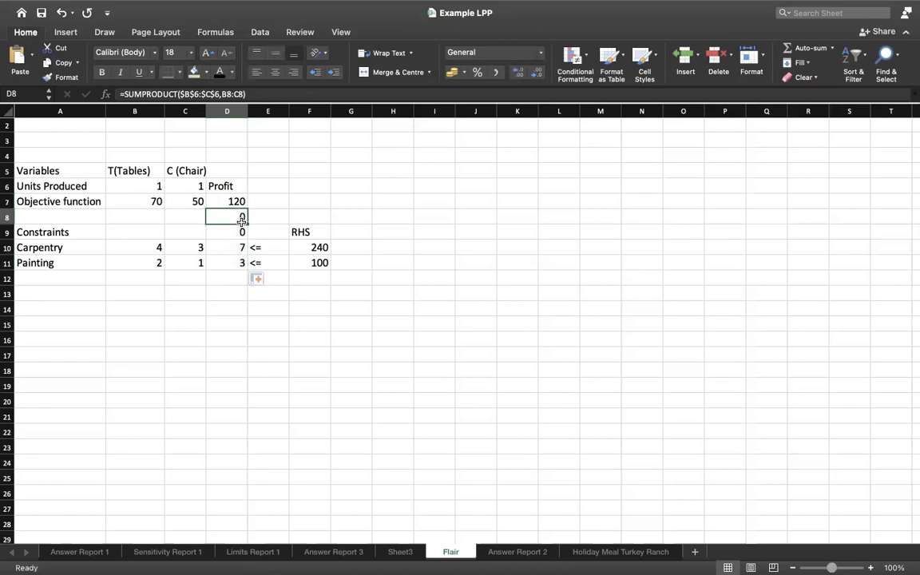
pyautogui.press('Delete')
pyautogui.click(234, 232)
pyautogui.press('Delete')
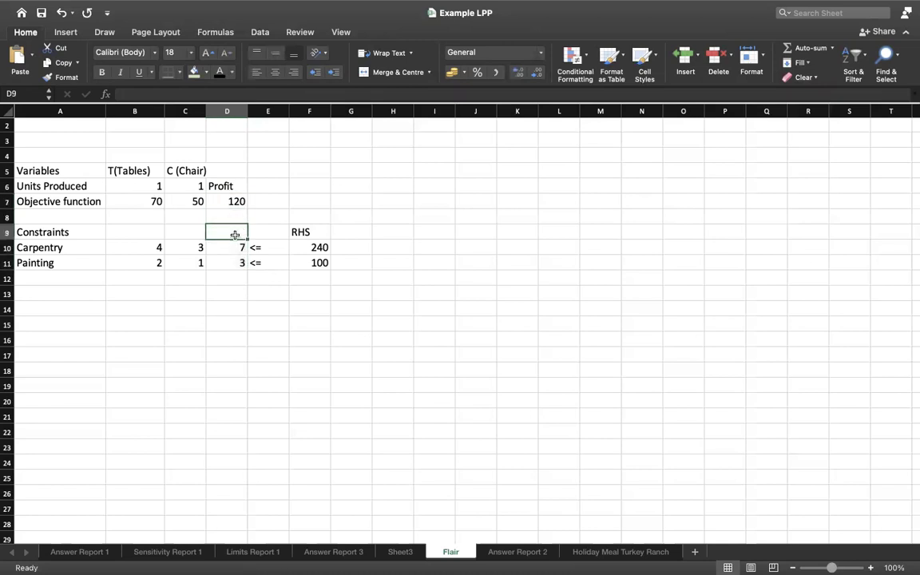
pyautogui.click(229, 247)
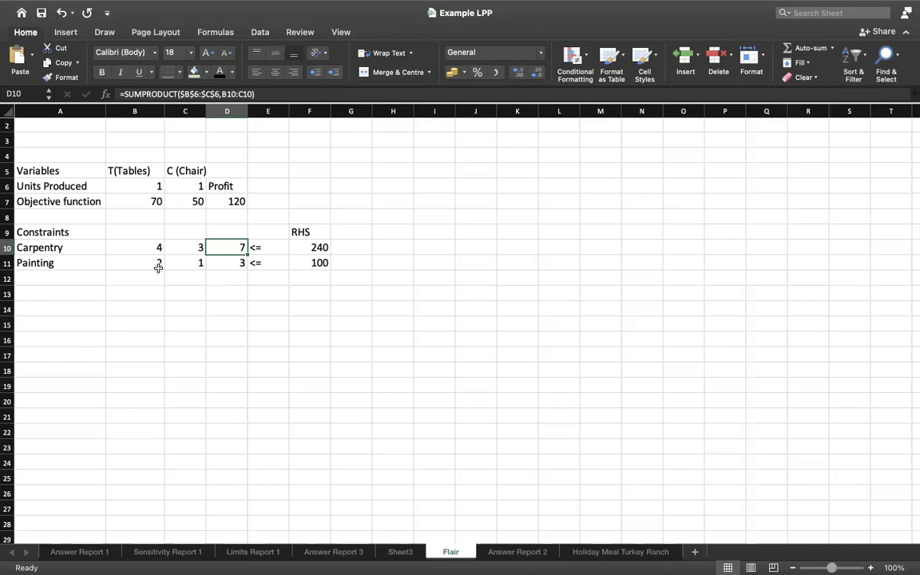
pyautogui.click(239, 270)
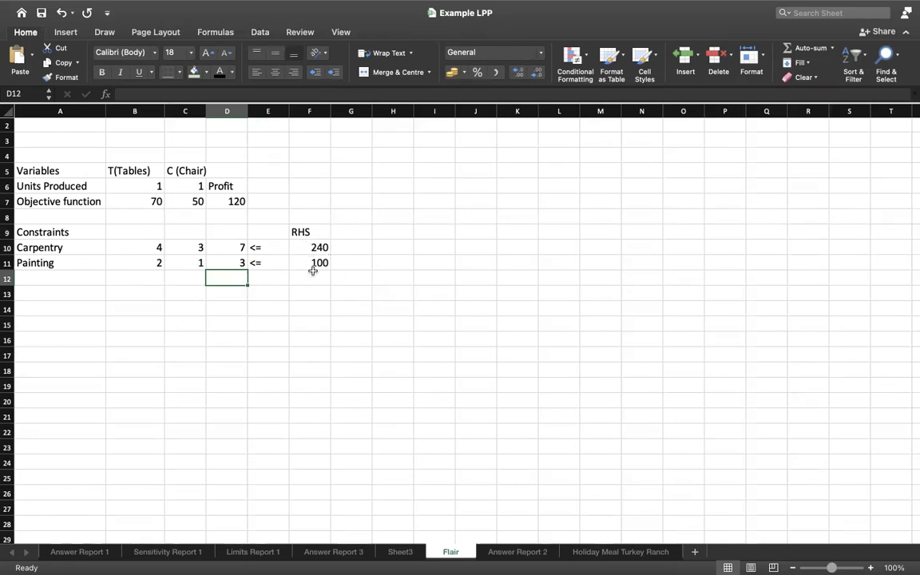
pyautogui.click(231, 247)
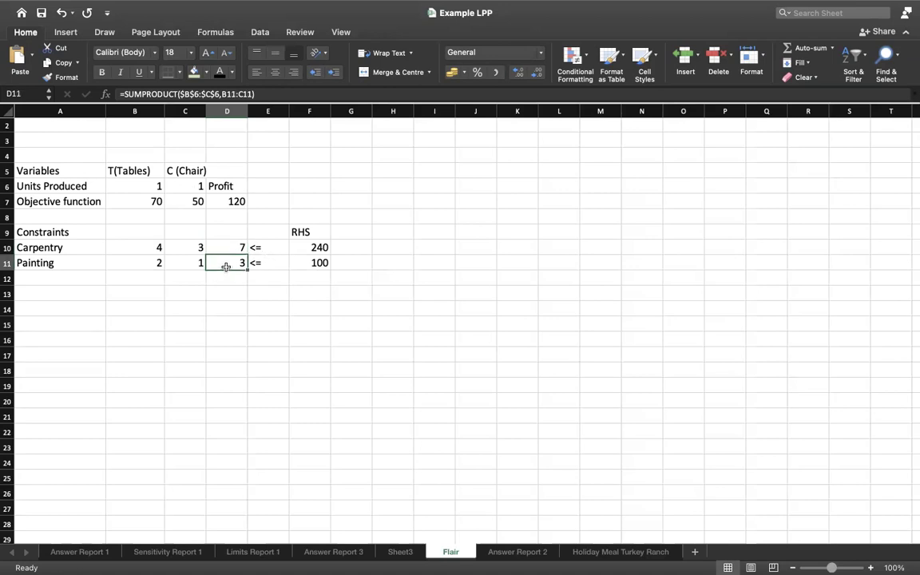
pyautogui.click(225, 295)
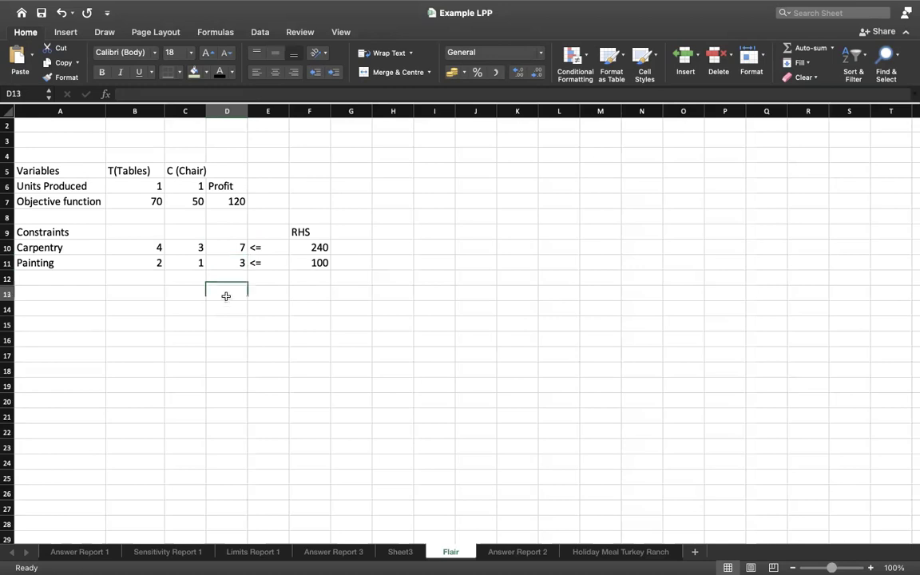
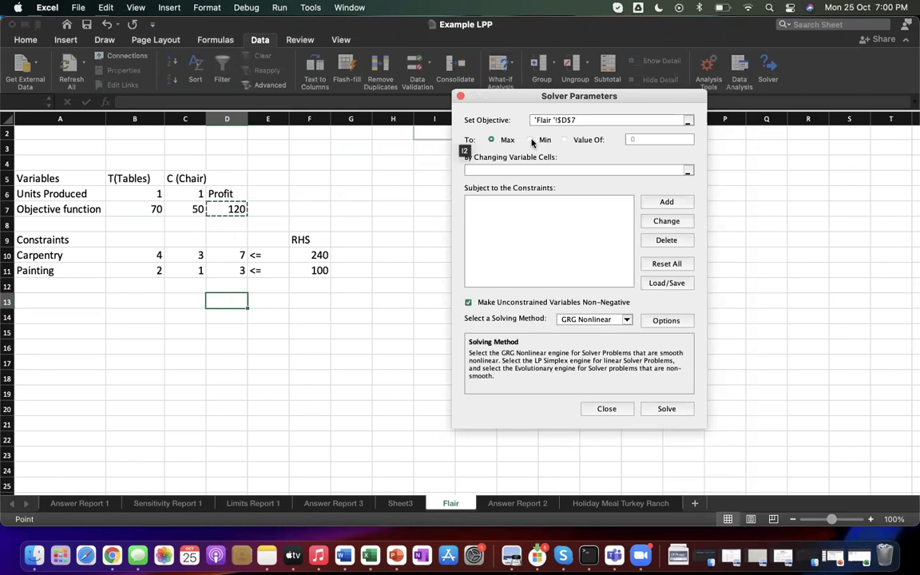
# Set Solver to maximize the profit in D7 by changing the units produced in B6:C6
pyautogui.click(490, 141)
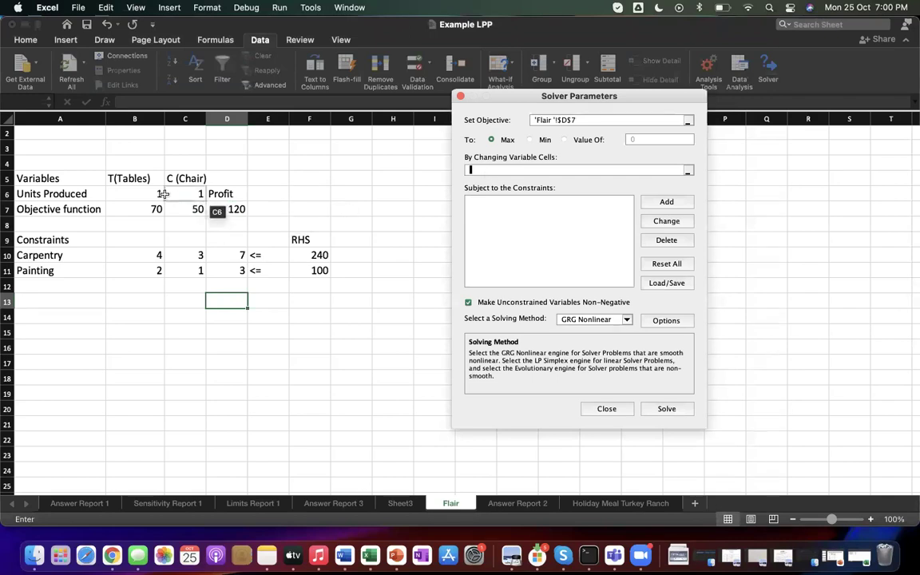
pyautogui.moveTo(155, 195); pyautogui.dragTo(183, 196)
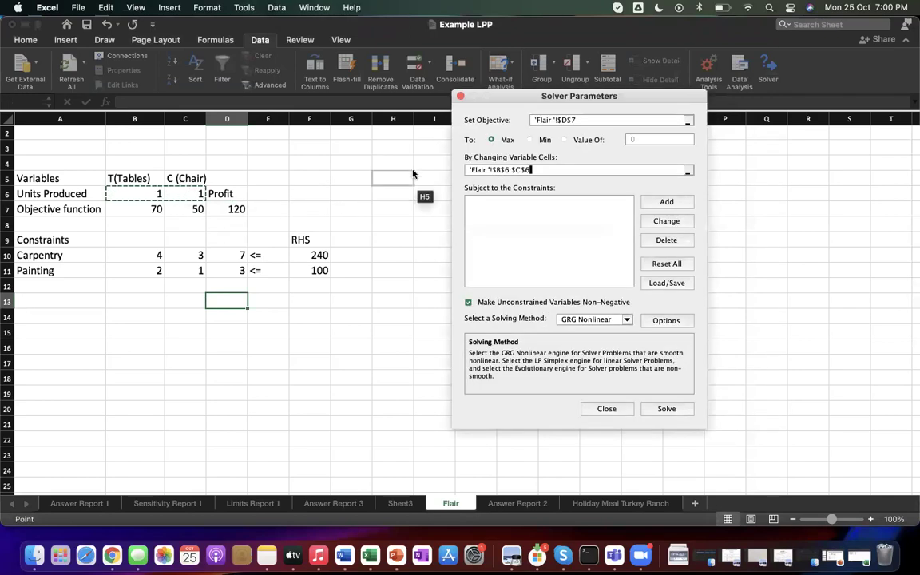
pyautogui.moveTo(521, 102); pyautogui.dragTo(561, 92)
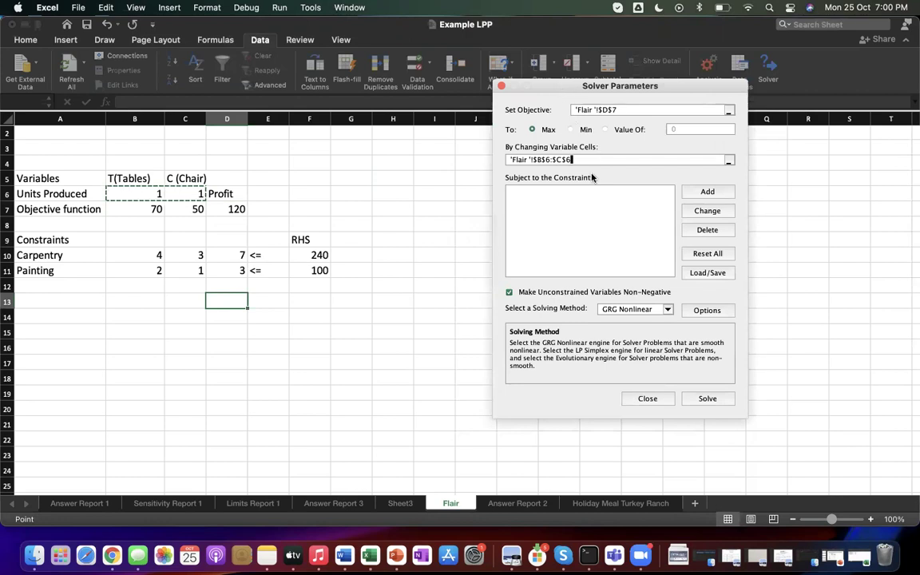
# Add the Solver constraint $D$10:$D$11 <= $F$10:$F$11 to limit carpentry and painting to their RHS values
pyautogui.click(707, 192)
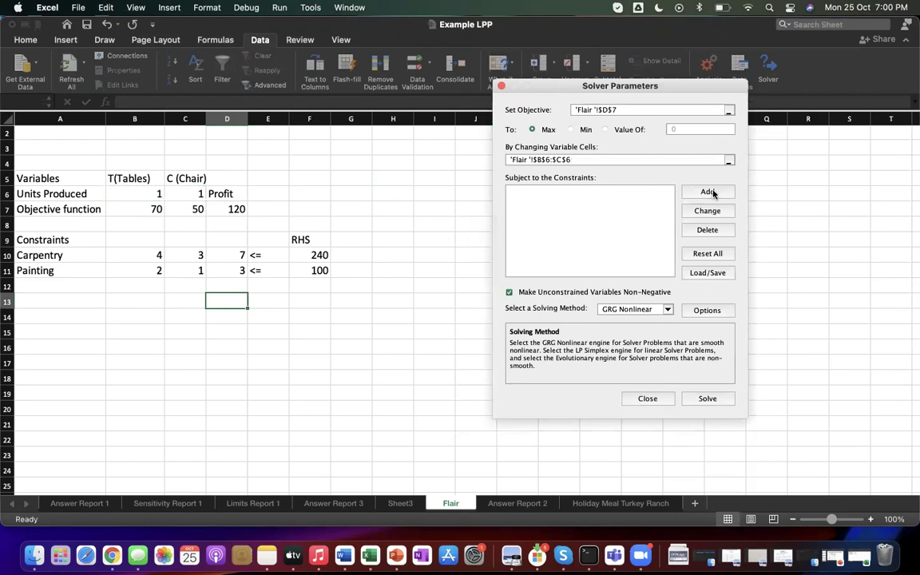
pyautogui.moveTo(471, 255); pyautogui.dragTo(598, 208)
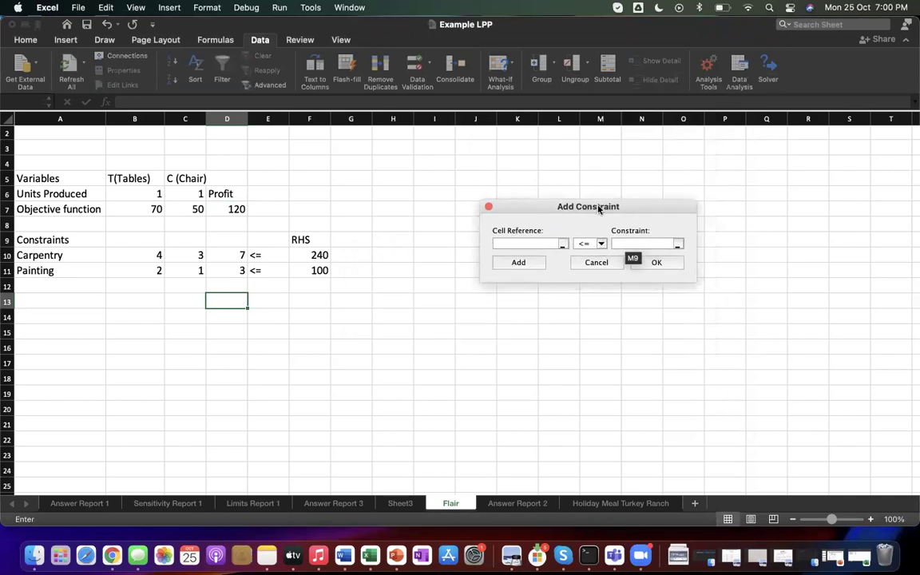
pyautogui.click(233, 239)
pyautogui.moveTo(227, 254); pyautogui.dragTo(229, 271)
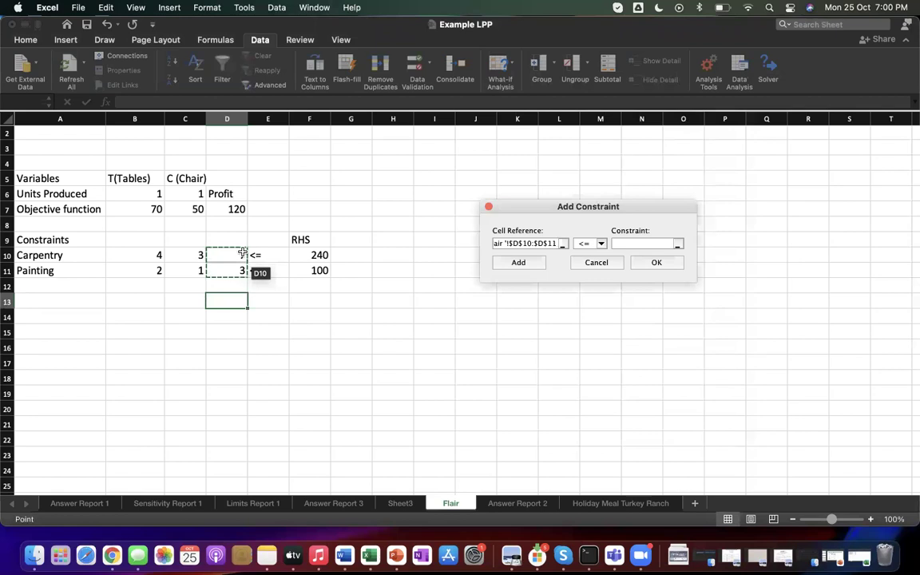
pyautogui.click(588, 245)
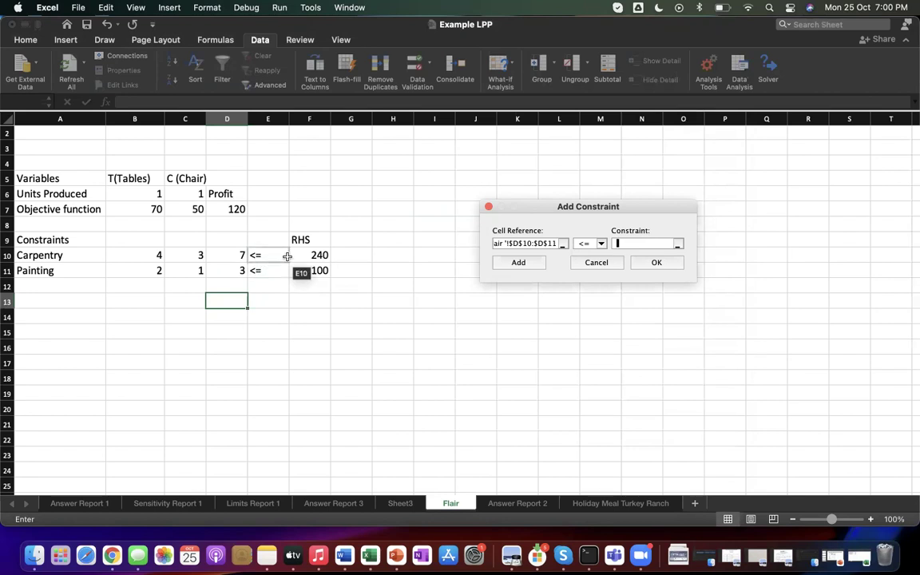
pyautogui.click(317, 257)
pyautogui.moveTo(318, 256); pyautogui.dragTo(319, 269)
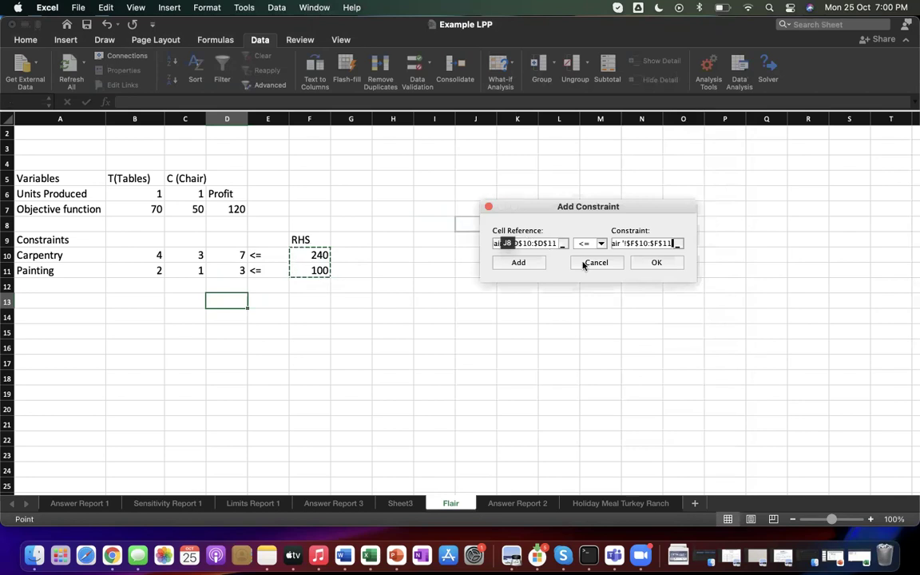
pyautogui.click(655, 261)
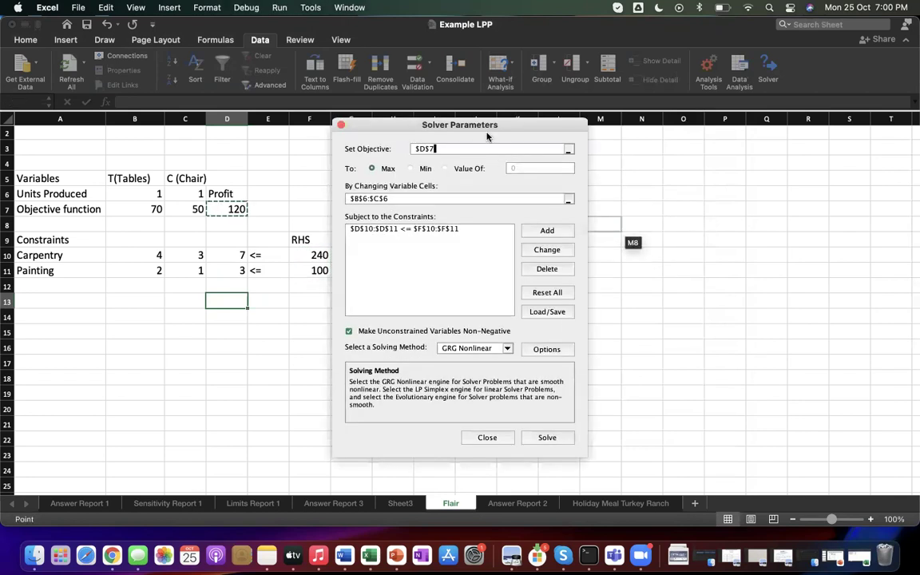
# Keep unconstrained variables non-negative, choose Simplex LP as the solving method, and solve the model
pyautogui.moveTo(555, 130); pyautogui.dragTo(709, 99)
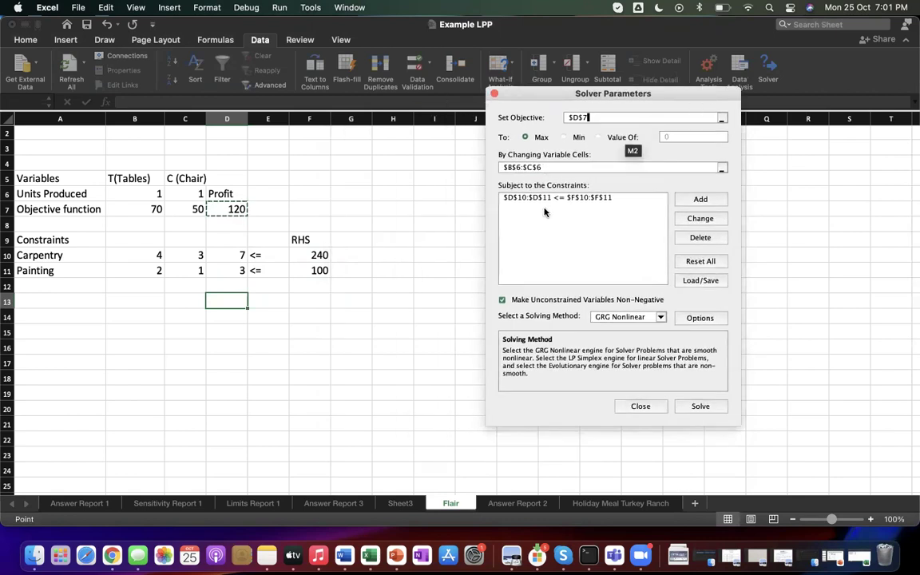
pyautogui.click(502, 301)
pyautogui.click(502, 301)
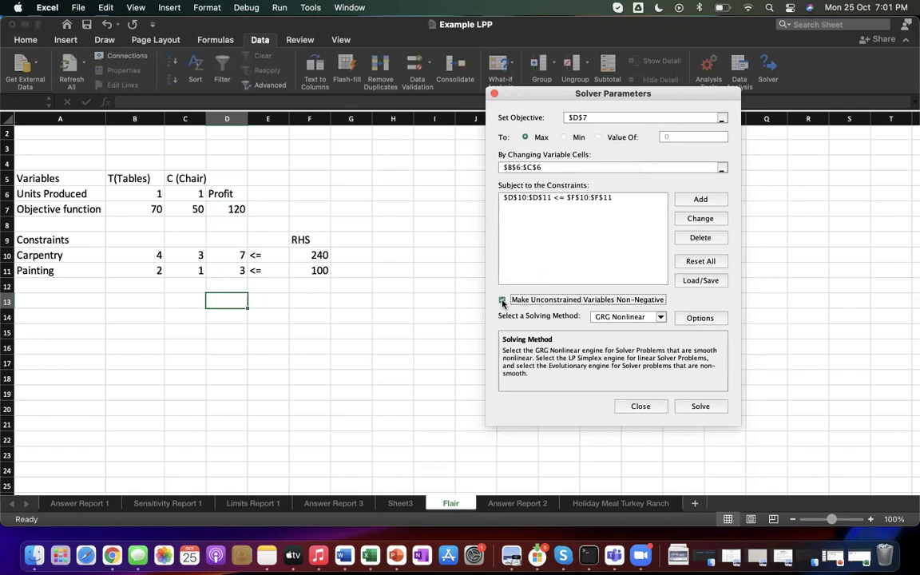
pyautogui.click(659, 318)
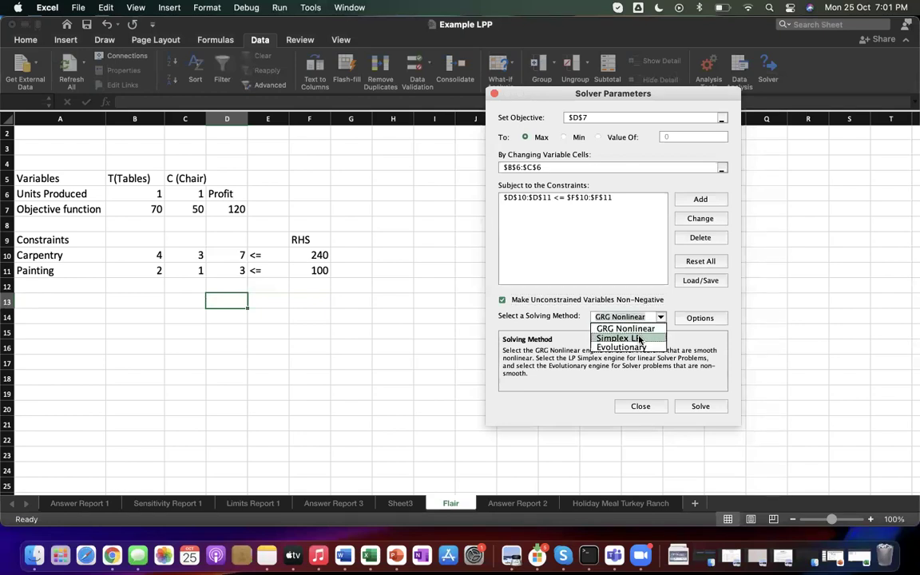
pyautogui.click(639, 338)
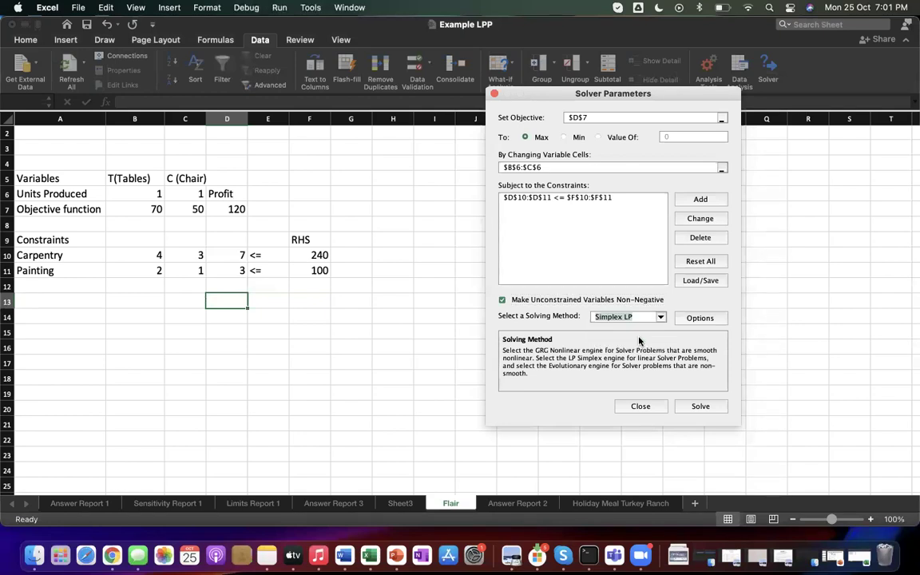
pyautogui.click(697, 408)
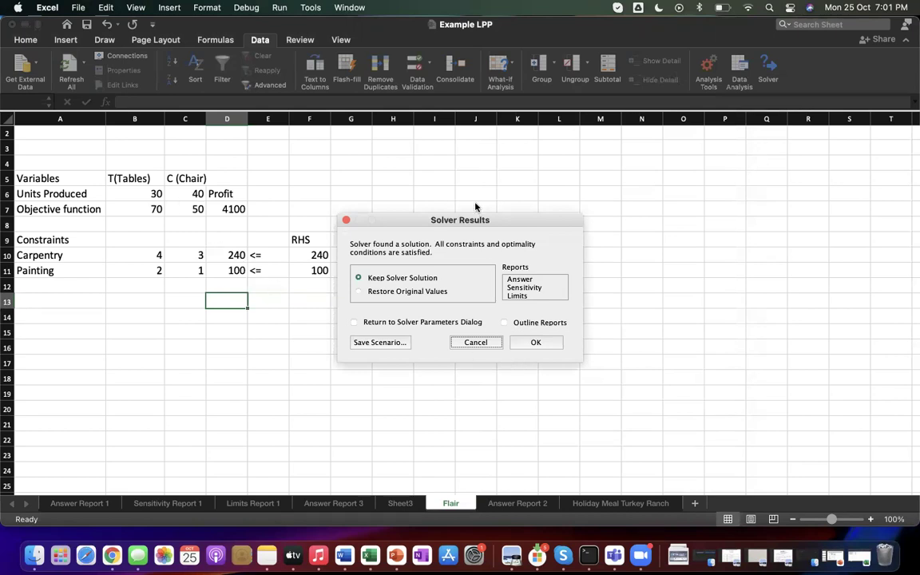
# Keep the Solver solution with an Answer report, and open the new report sheet
pyautogui.moveTo(408, 220); pyautogui.dragTo(561, 196)
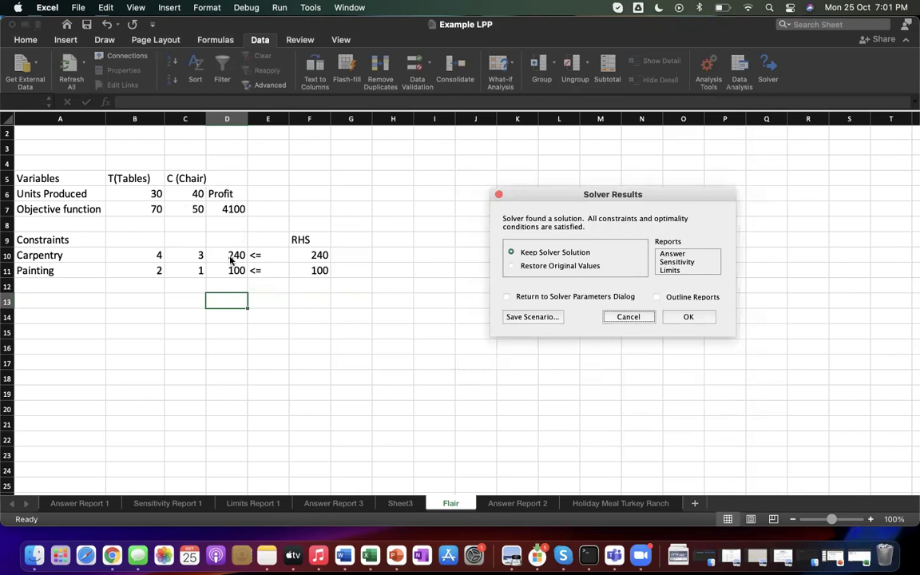
pyautogui.click(679, 256)
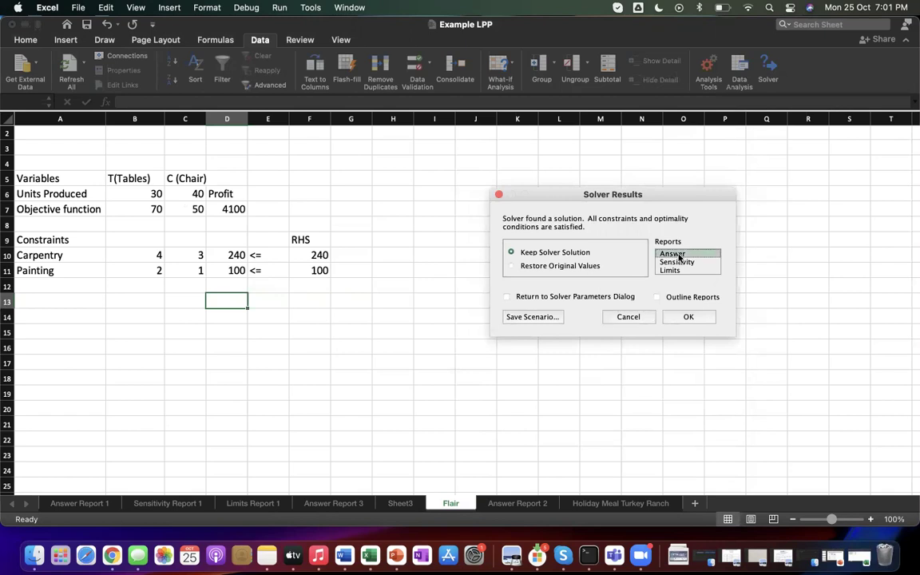
pyautogui.click(689, 317)
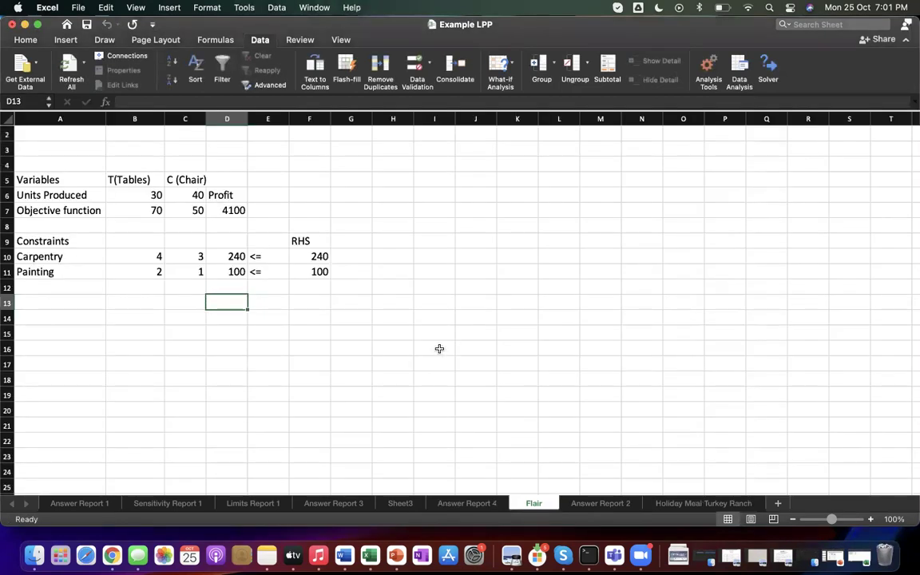
pyautogui.click(485, 503)
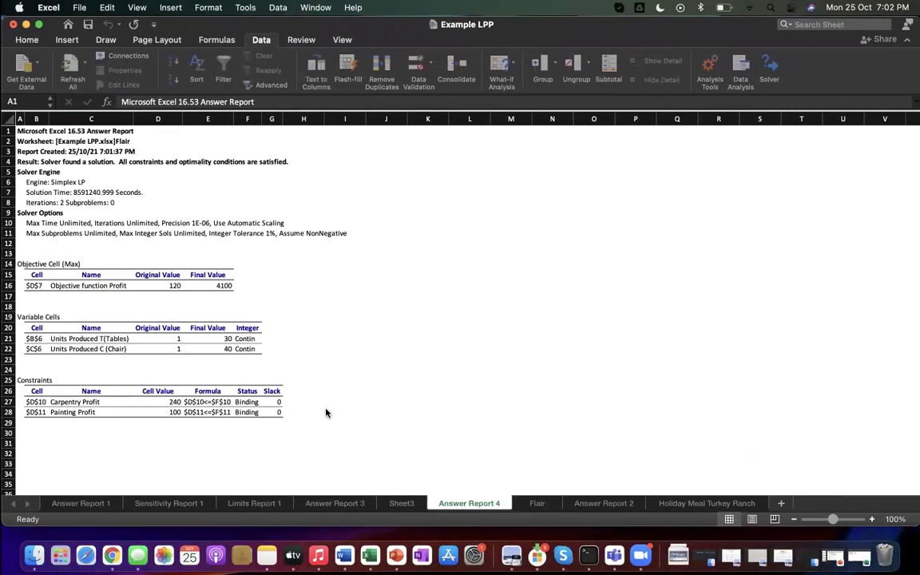
# Switch to the PowerPoint slide show and advance to the Holiday Meal Turkey Ranch problem
pyautogui.click(396, 554)
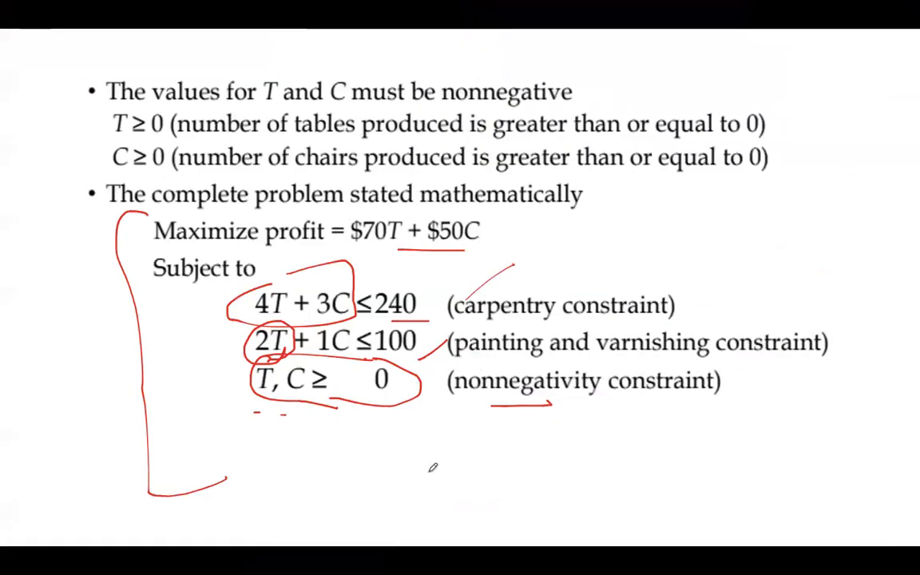
pyautogui.press('Right')
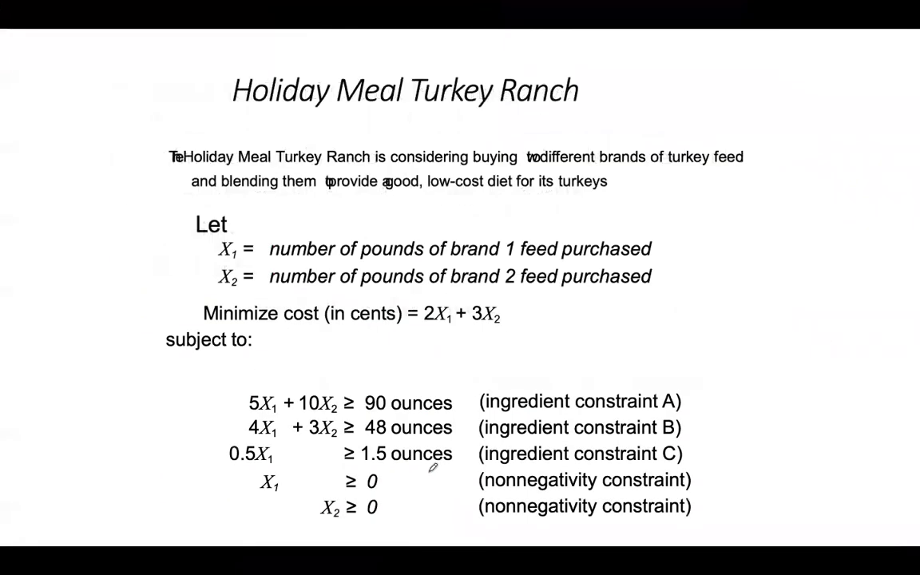